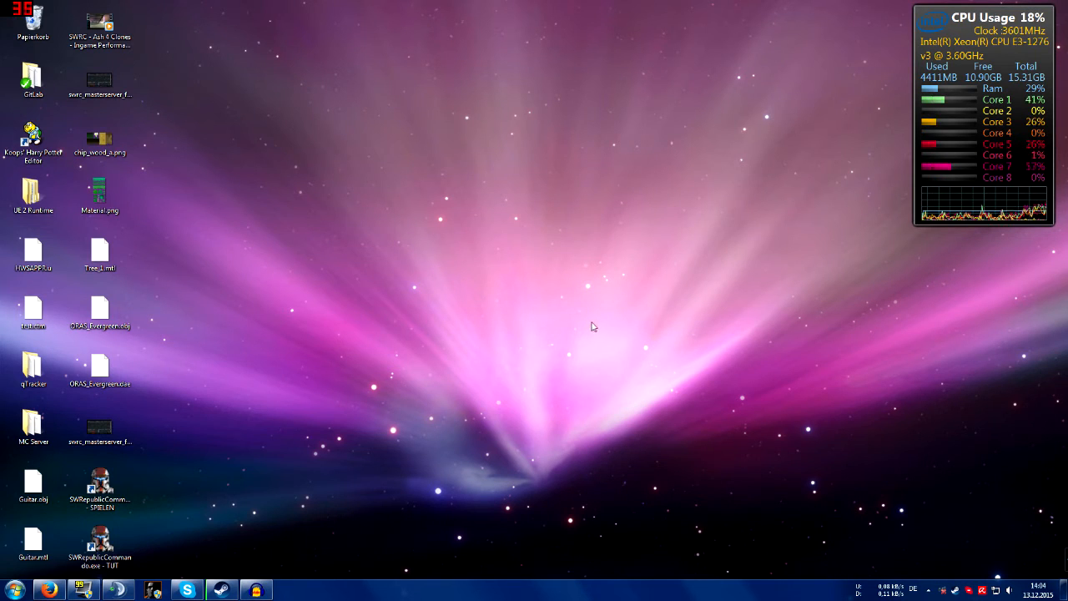
# Step: Browse from the Computer view into C:\Windows\System32
pyautogui.press('super+e')
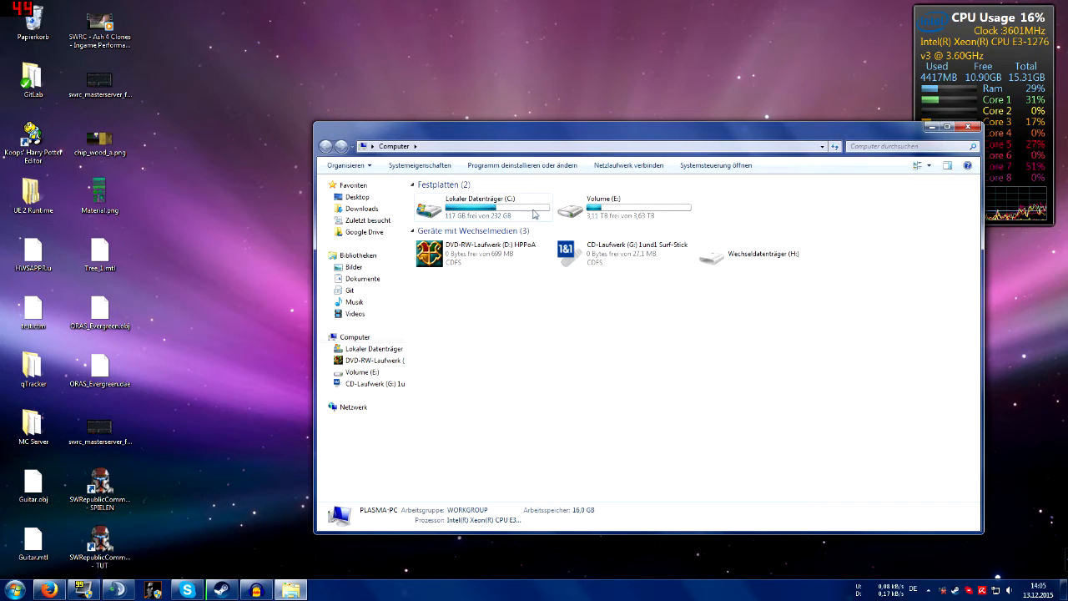
pyautogui.doubleClick(501, 208)
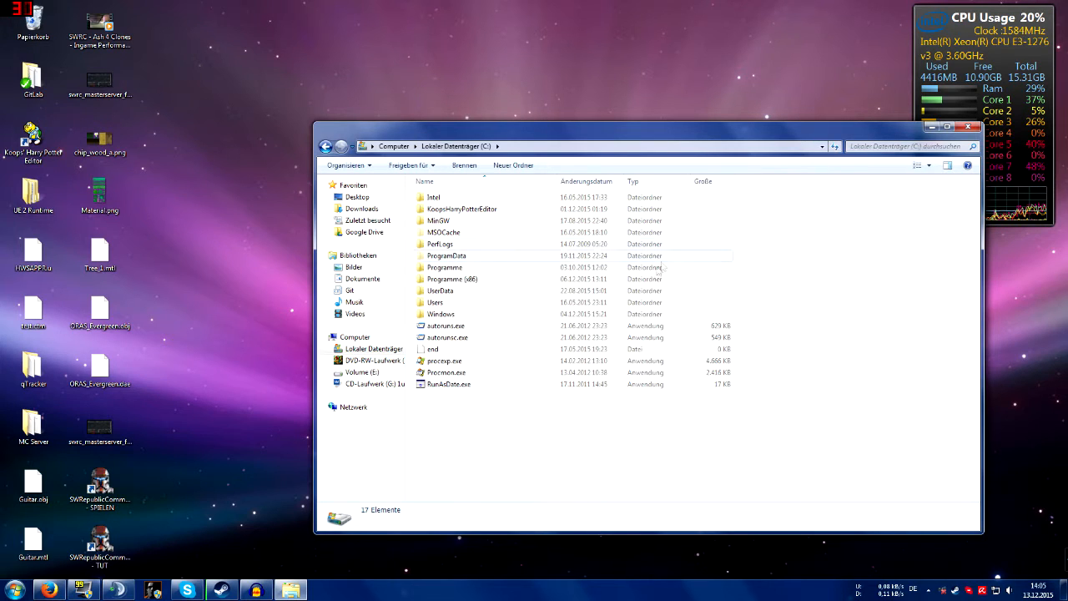
pyautogui.doubleClick(501, 314)
pyautogui.scroll(-5, 505, 324)
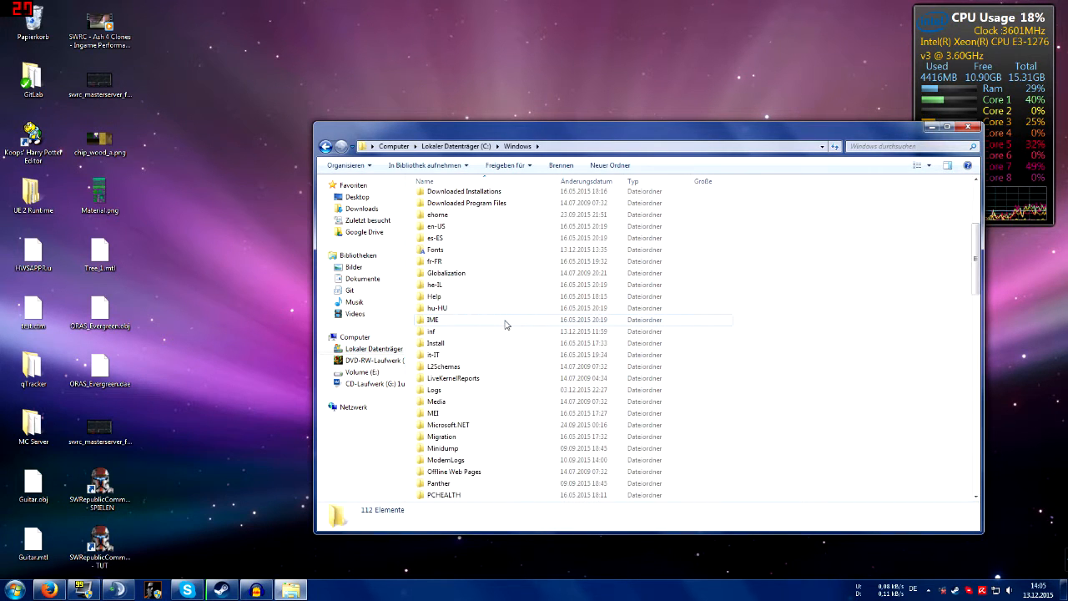
pyautogui.scroll(-3, 505, 323)
pyautogui.scroll(-5, 505, 324)
pyautogui.scroll(-4, 505, 323)
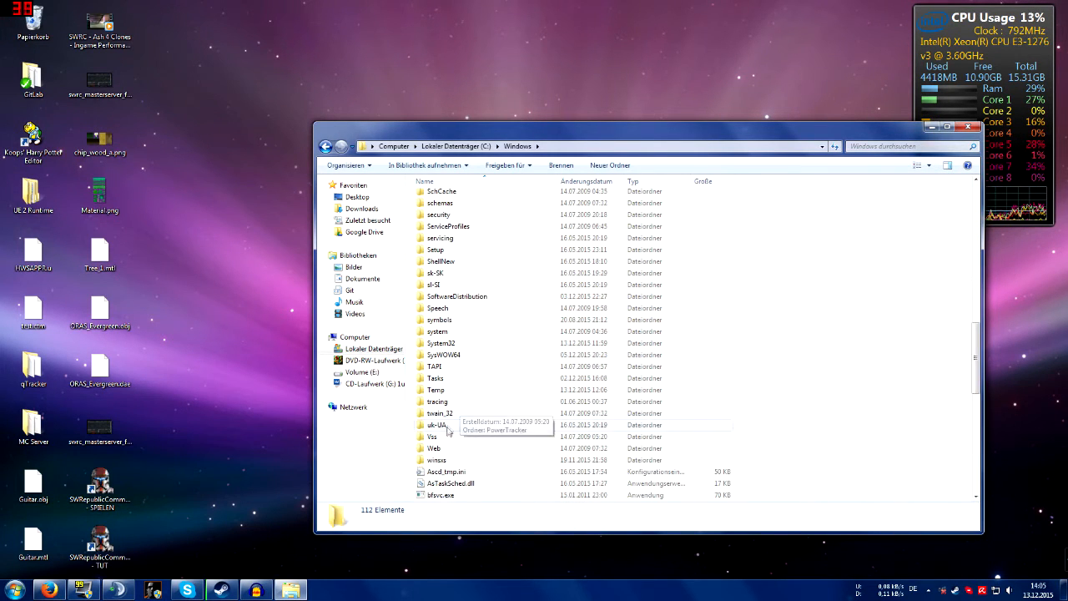
pyautogui.doubleClick(487, 346)
pyautogui.scroll(-3, 487, 345)
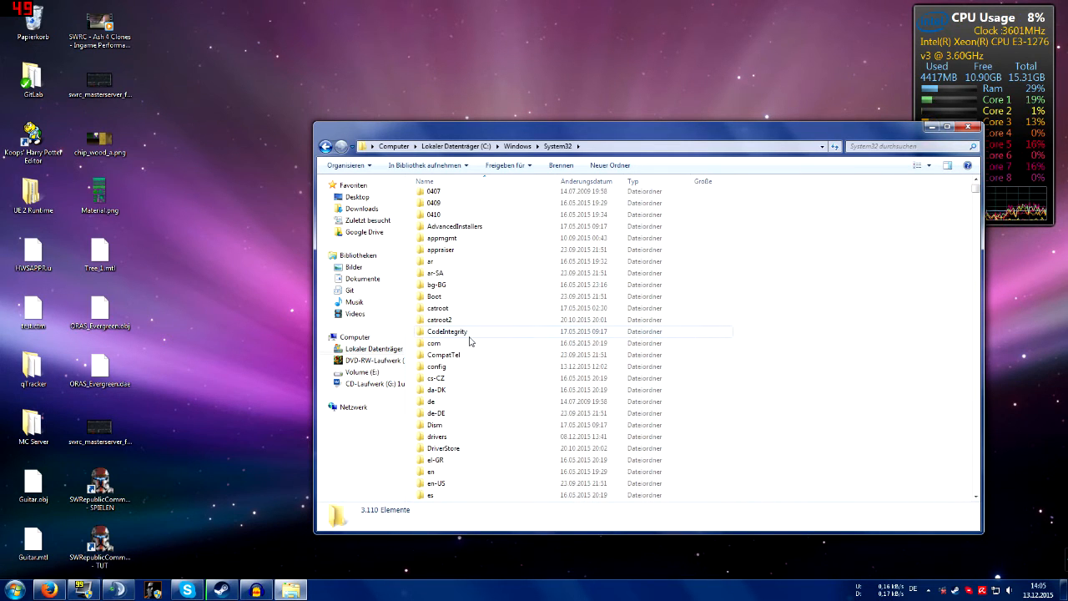
# Step: Continue into drivers\etc and check the hosts file's details
pyautogui.doubleClick(438, 436)
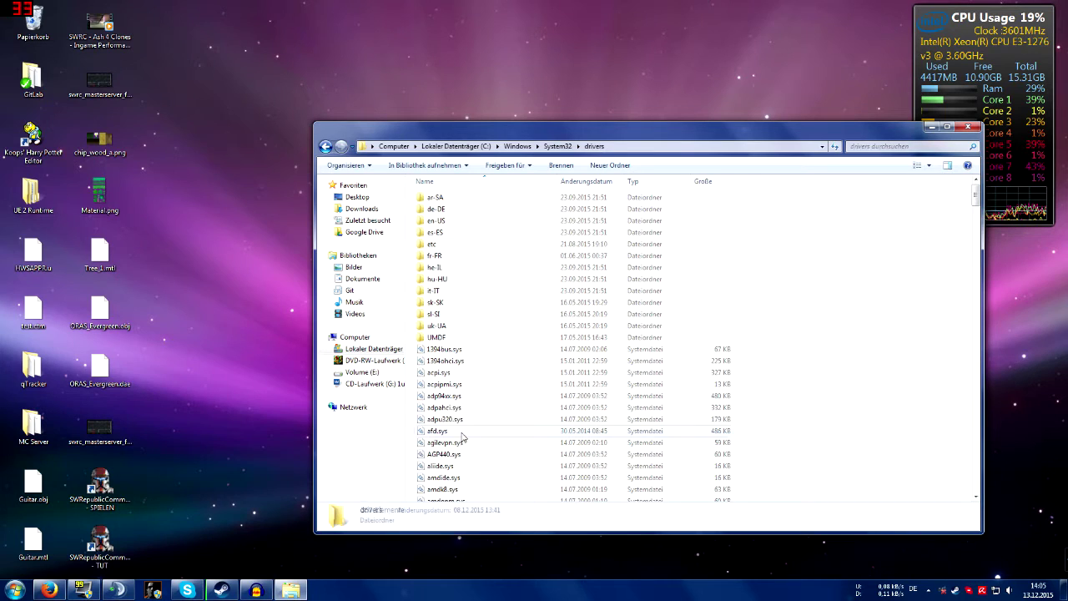
pyautogui.doubleClick(475, 244)
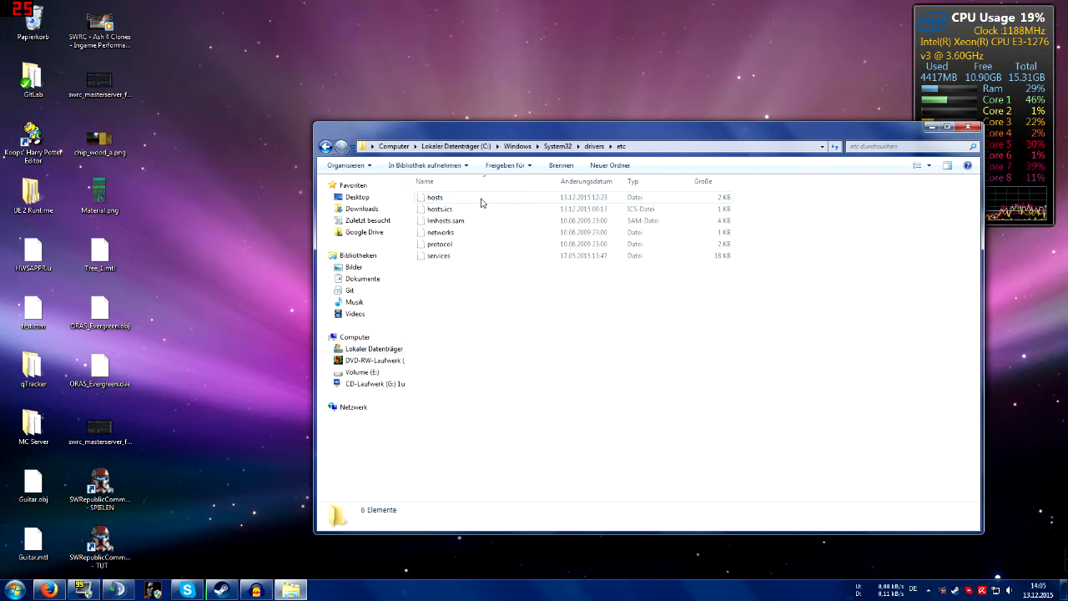
pyautogui.moveTo(435, 197)
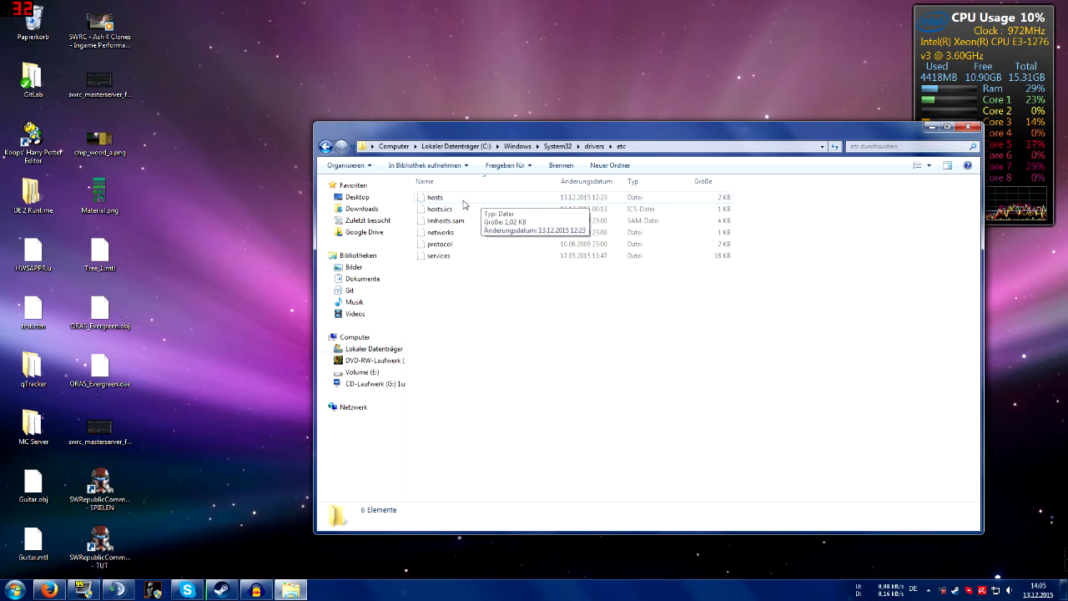
pyautogui.click(464, 203)
pyautogui.click(484, 306)
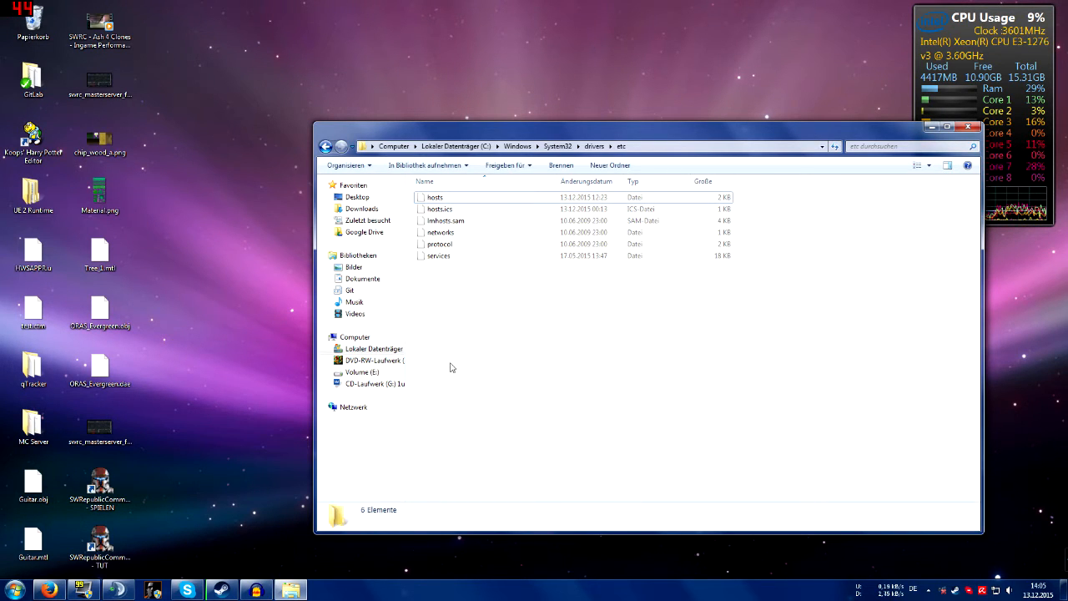
# Step: Run notepad.exe as administrator from the Start menu search
pyautogui.press('super')
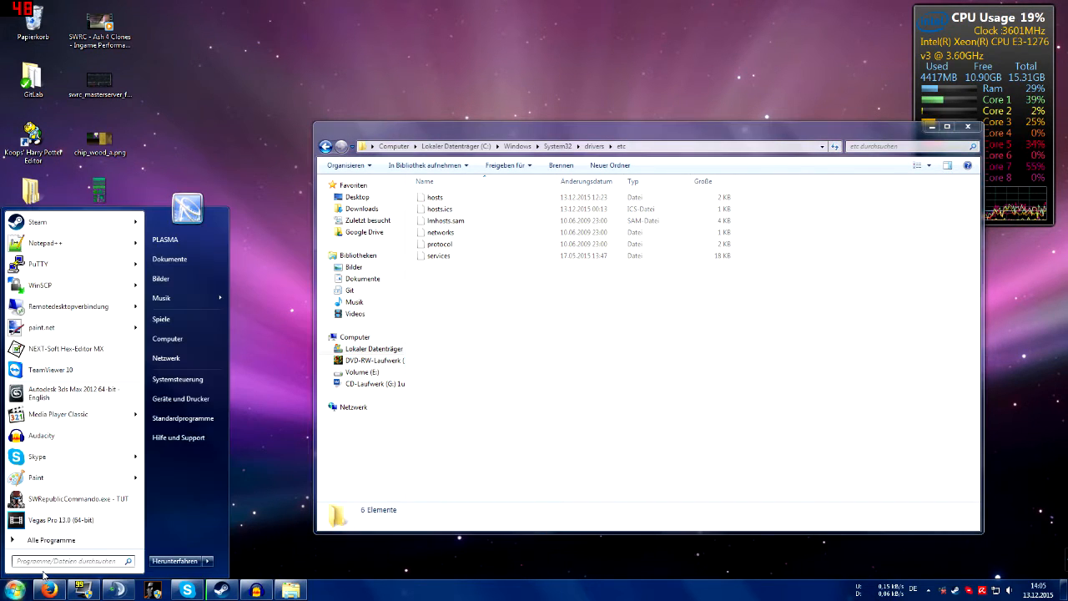
pyautogui.write('not')
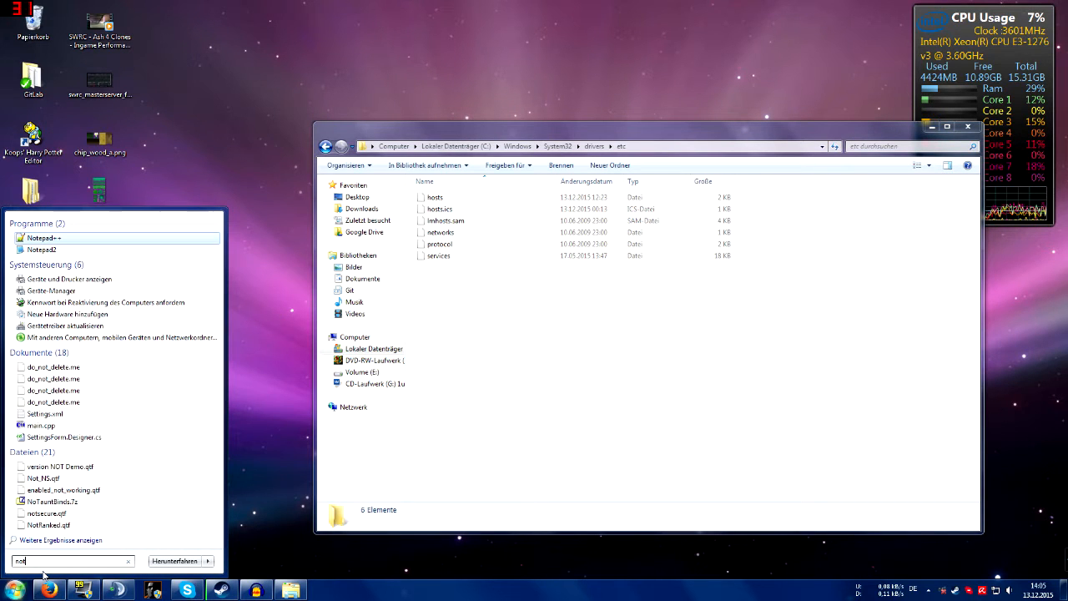
pyautogui.write('epad')
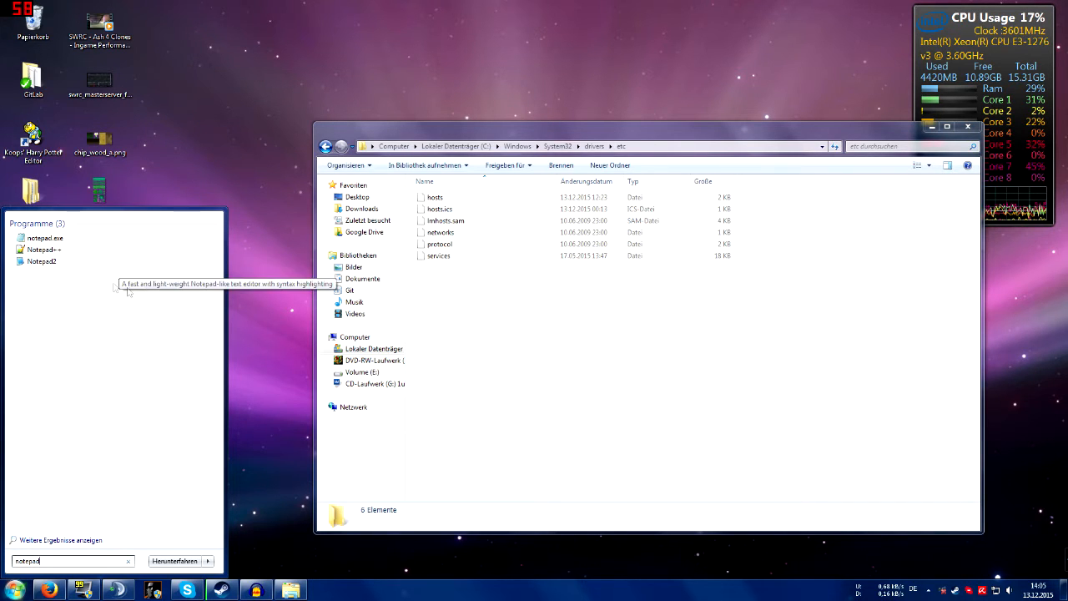
pyautogui.rightClick(54, 241)
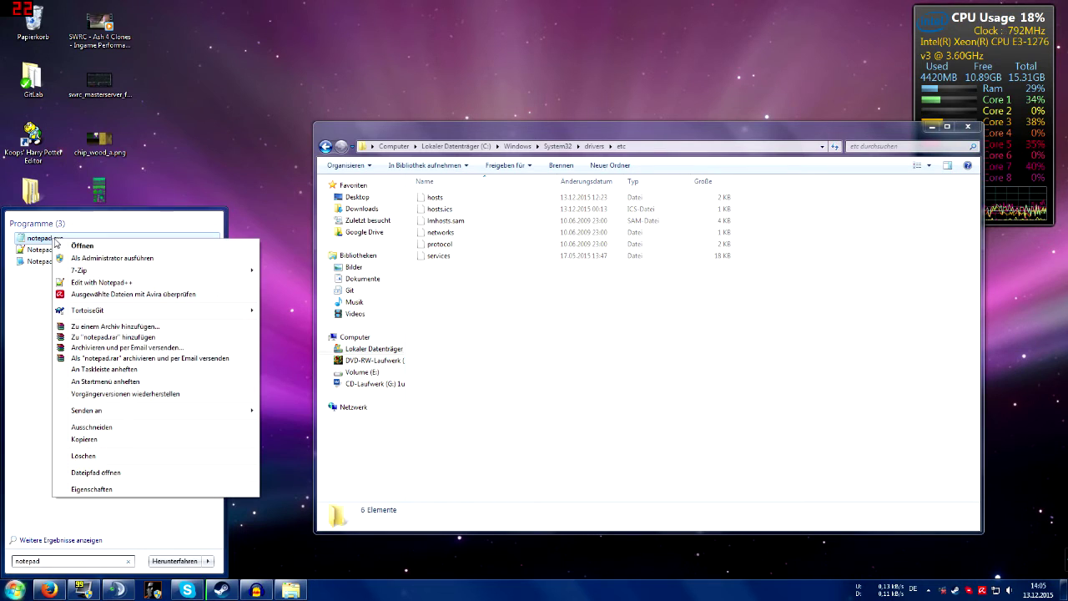
pyautogui.click(121, 259)
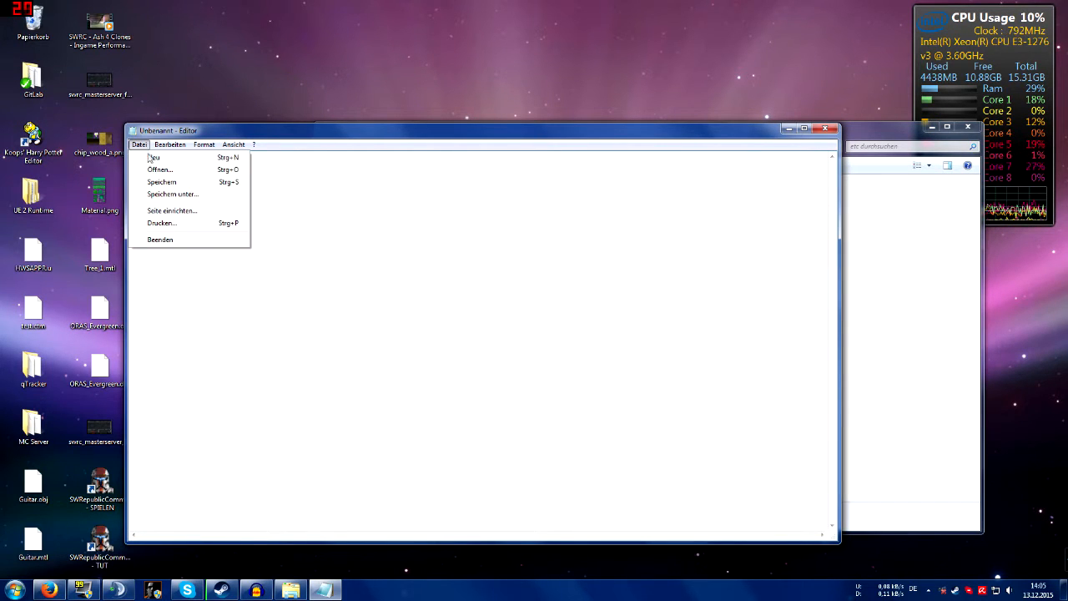
# Step: Start the Open dialog and copy the etc folder path from Explorer
pyautogui.click(159, 169)
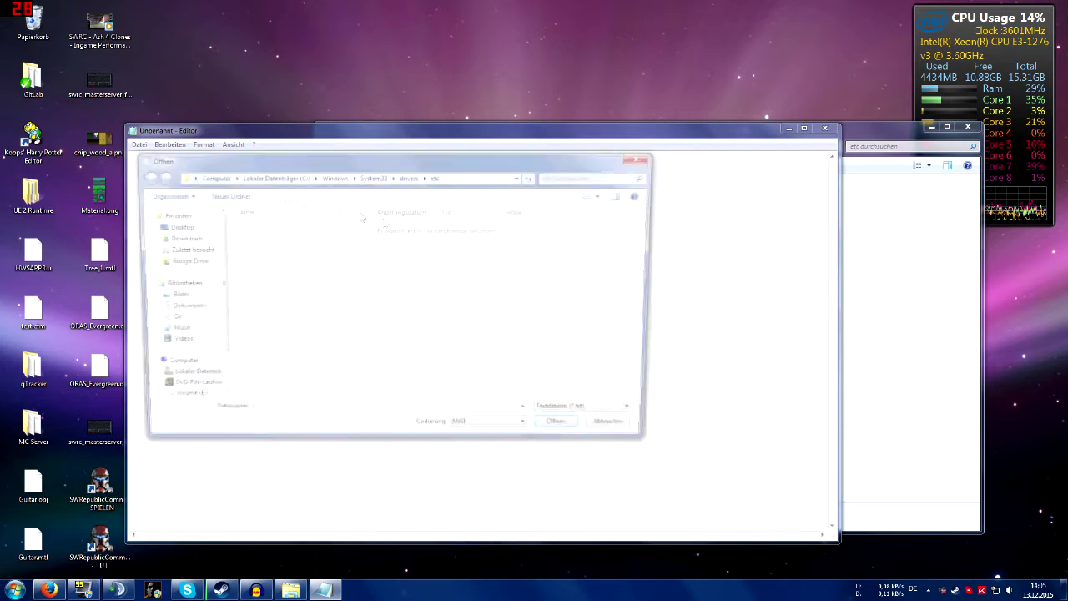
pyautogui.click(900, 359)
pyautogui.click(657, 148)
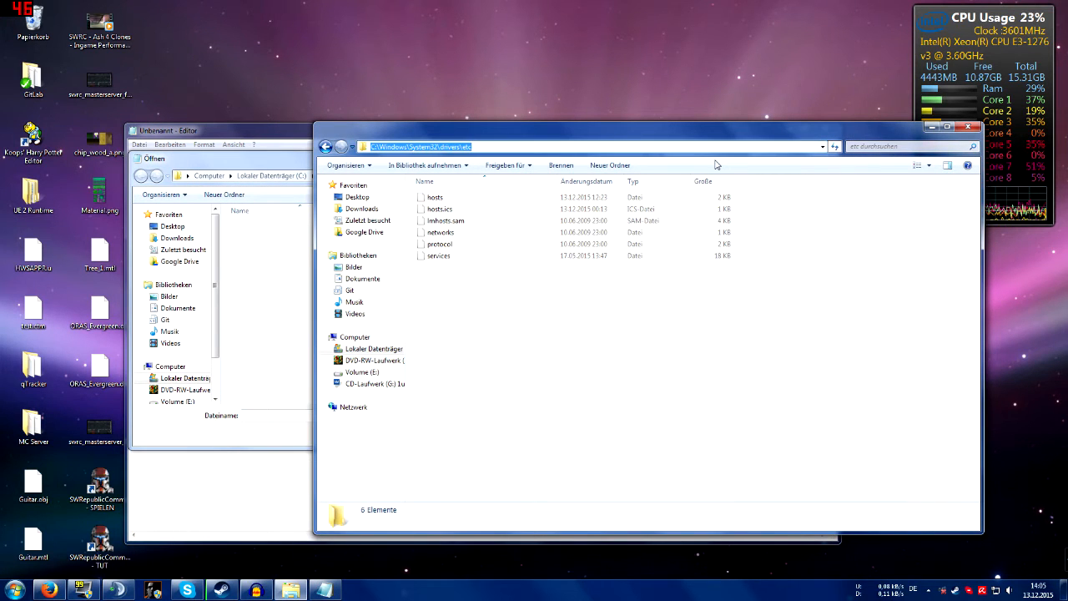
pyautogui.hotkey('ctrl', 'c')
# Step: Navigate the Open dialog to the pasted etc folder path
pyautogui.click(271, 176)
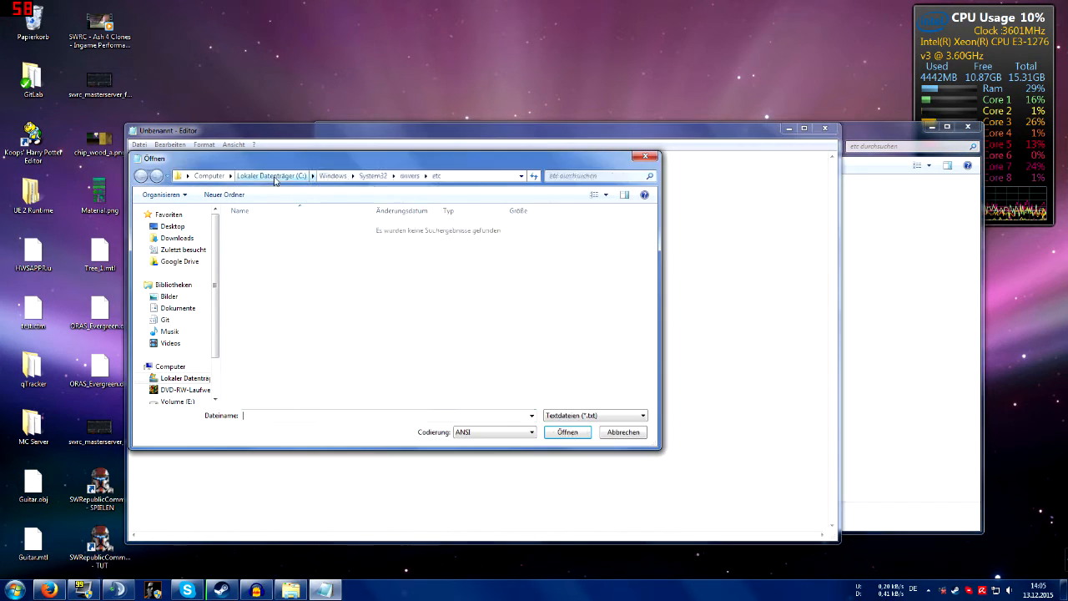
pyautogui.click(463, 176)
pyautogui.hotkey('ctrl', 'v')
pyautogui.press('Return')
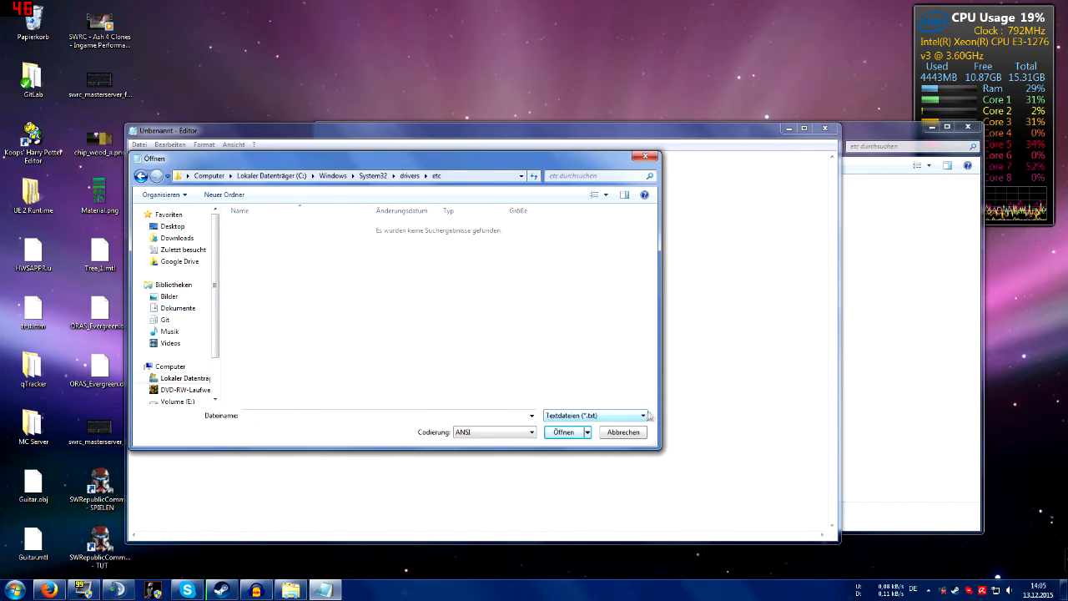
# Step: List all file types and load the hosts file into Notepad
pyautogui.click(643, 416)
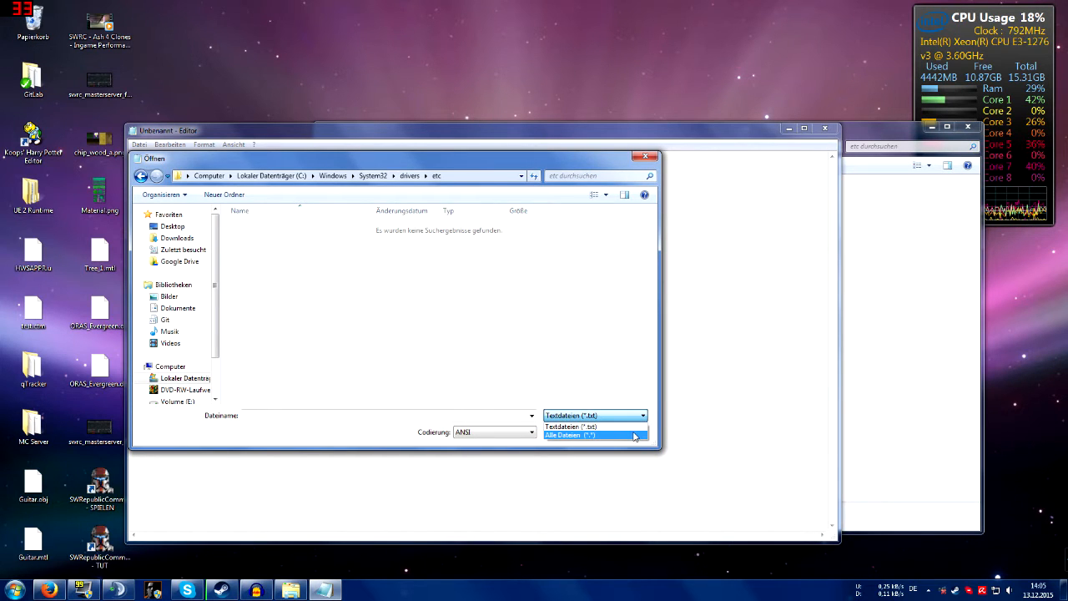
pyautogui.click(634, 436)
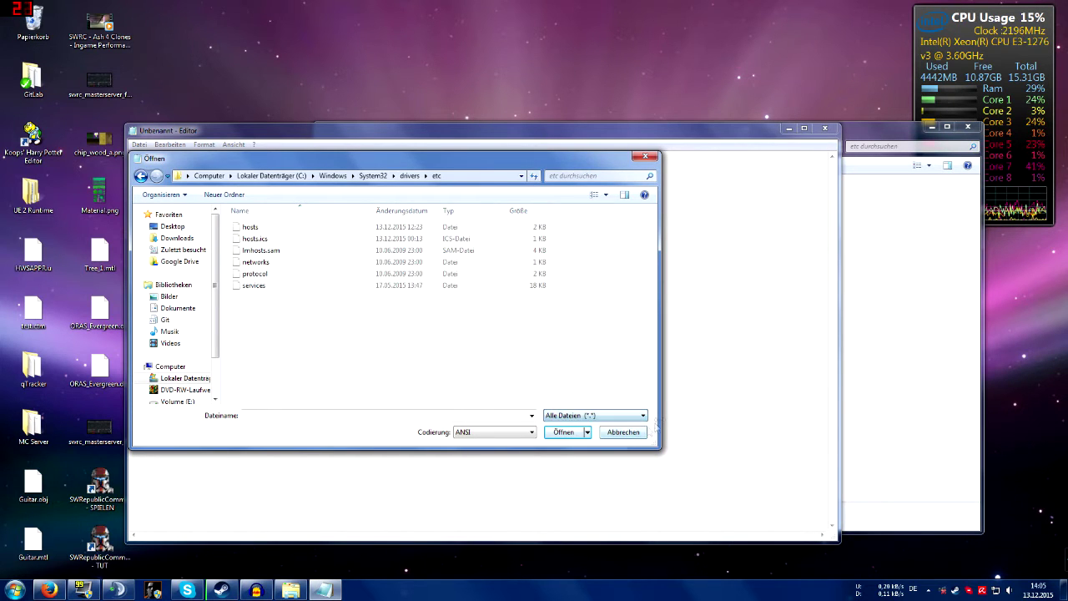
pyautogui.doubleClick(314, 229)
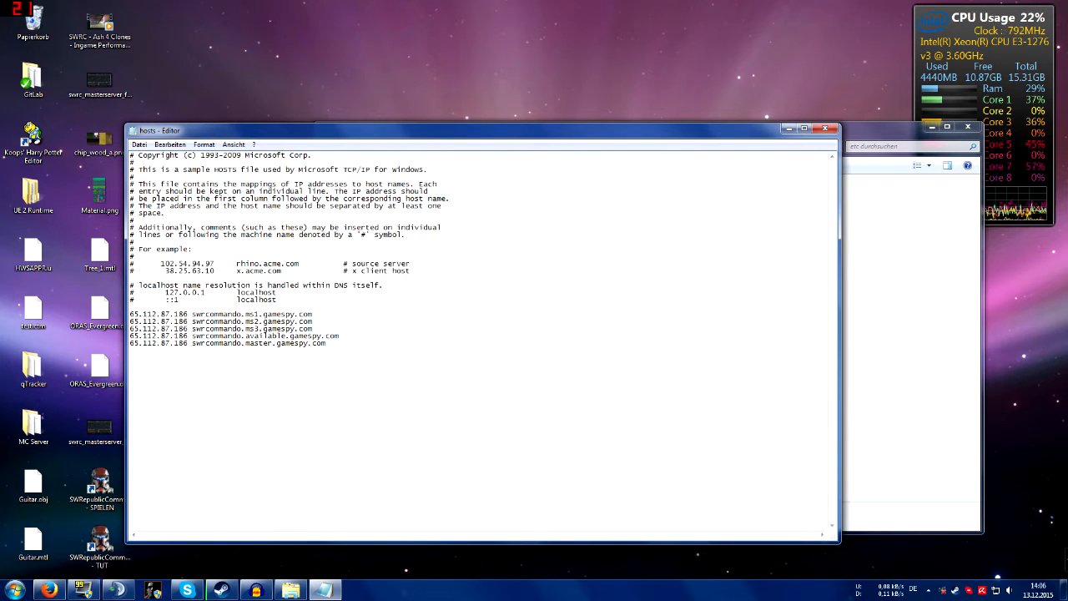
# Step: Highlight the five swrcommando gamespy lines and the top comment block to compare them
pyautogui.moveTo(327, 343); pyautogui.dragTo(130, 313)
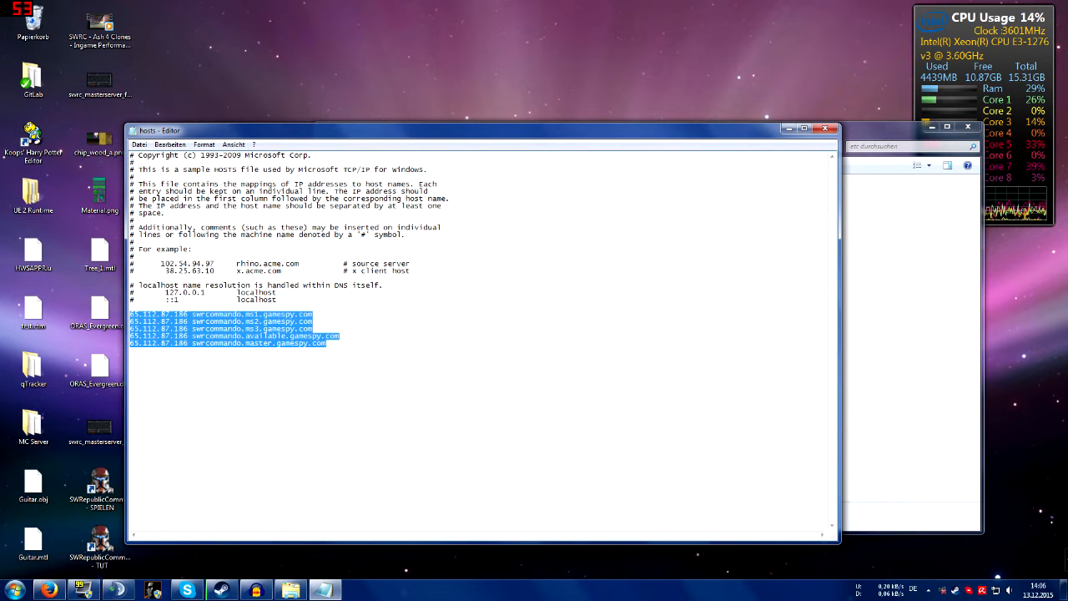
pyautogui.moveTo(279, 300); pyautogui.dragTo(129, 155)
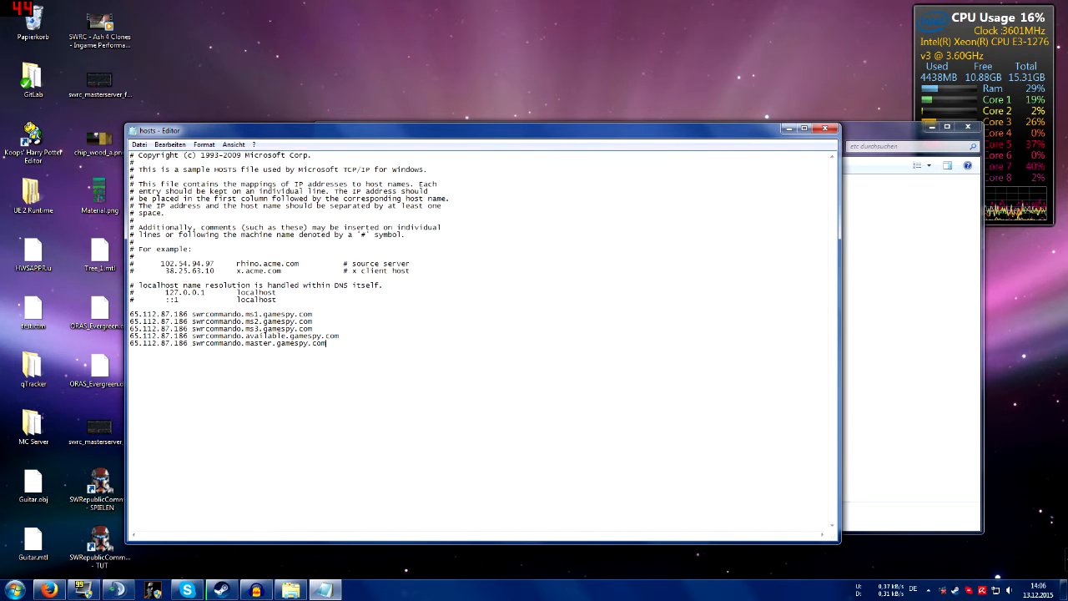
pyautogui.moveTo(327, 343); pyautogui.dragTo(129, 314)
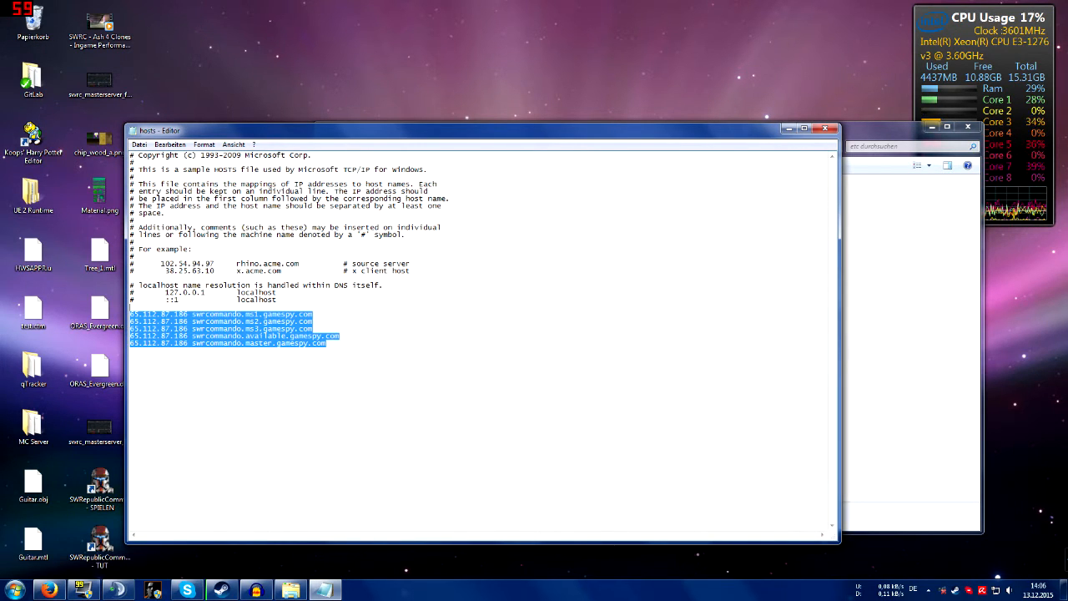
pyautogui.press('Right')
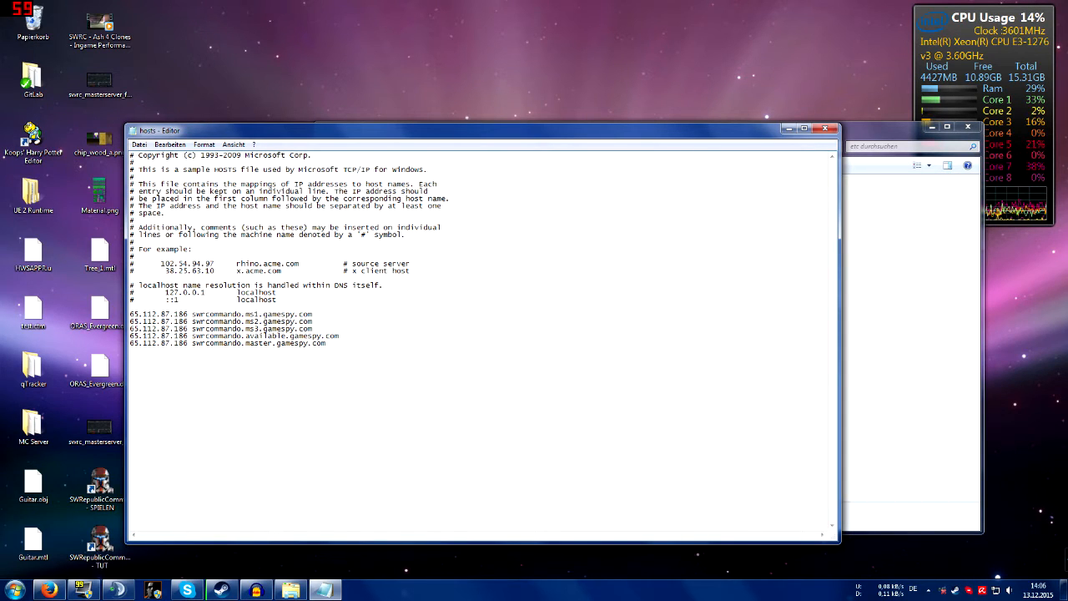
# Step: Re-check the added 65.112.87.186 lines with keyboard selection, then bring up the antivirus status panel
pyautogui.hotkey('shift', 'Up')
pyautogui.hotkey('shift', 'Up')
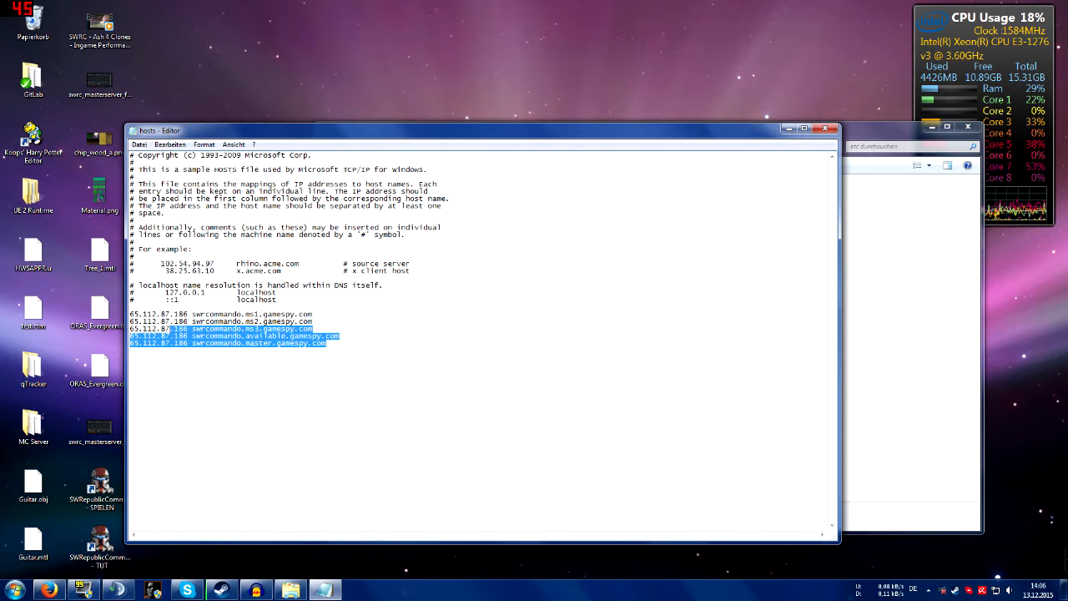
pyautogui.hotkey('shift', 'Up')
pyautogui.hotkey('shift', 'Up')
pyautogui.hotkey('shift', 'Home')
pyautogui.press('End')
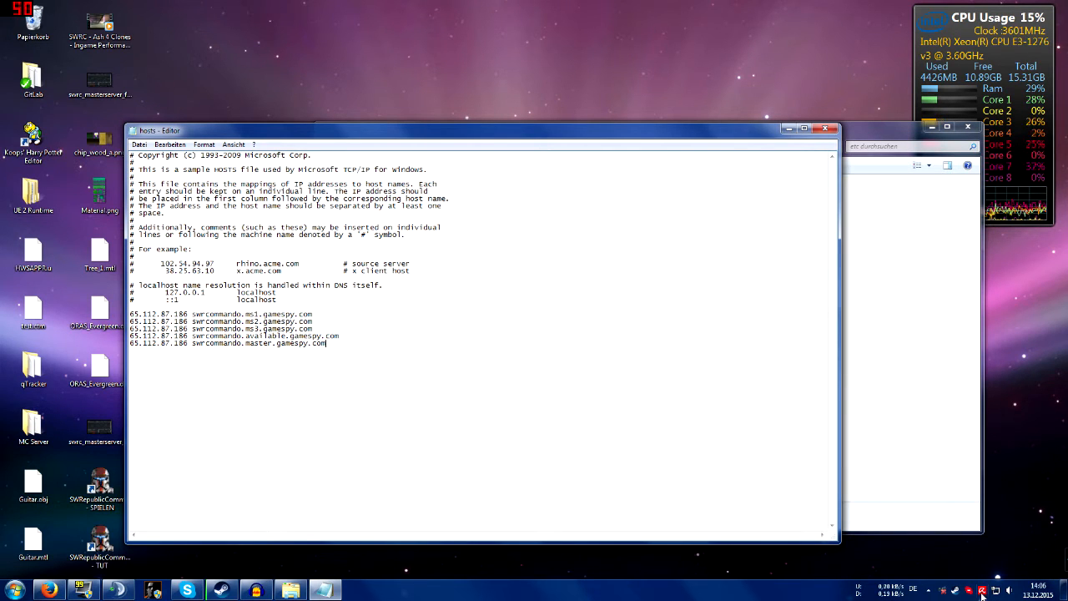
pyautogui.click(981, 591)
# Step: View Avira's status briefly, then close Avira, the hosts file and the etc folder
pyautogui.click(920, 467)
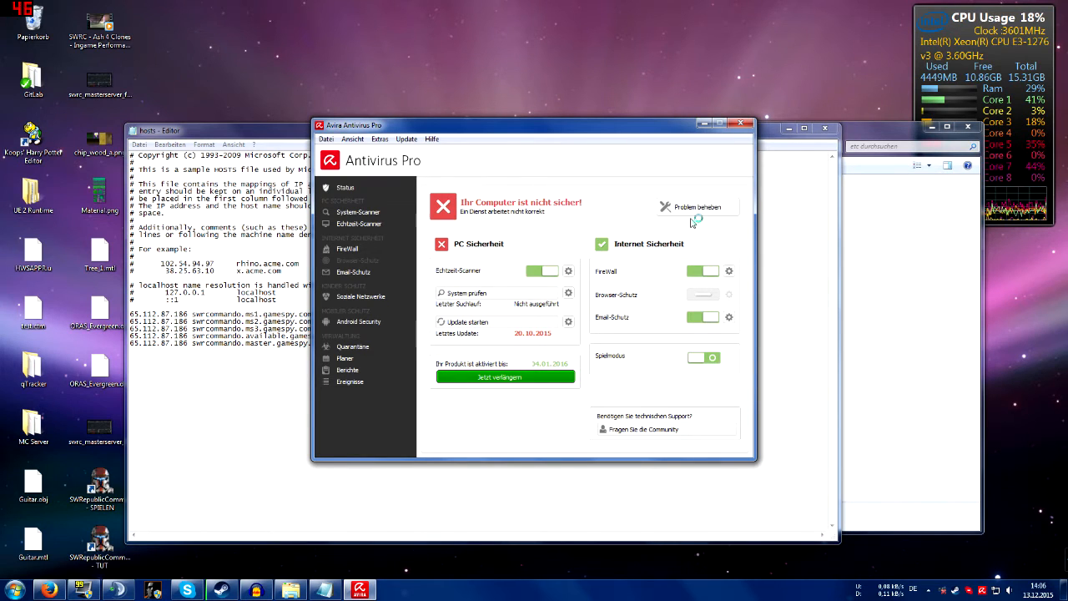
pyautogui.click(740, 124)
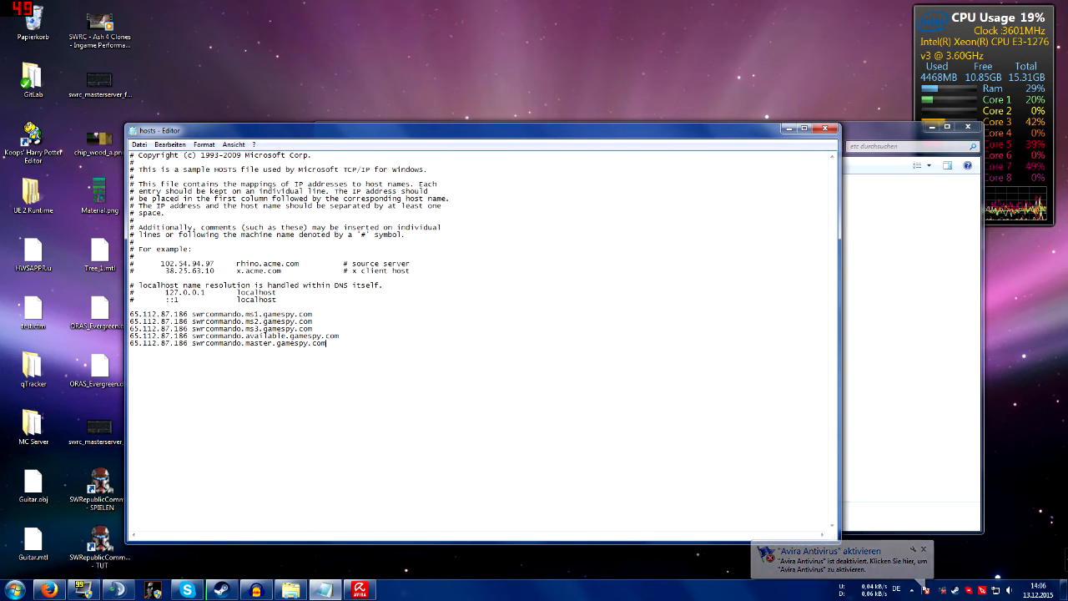
pyautogui.click(825, 130)
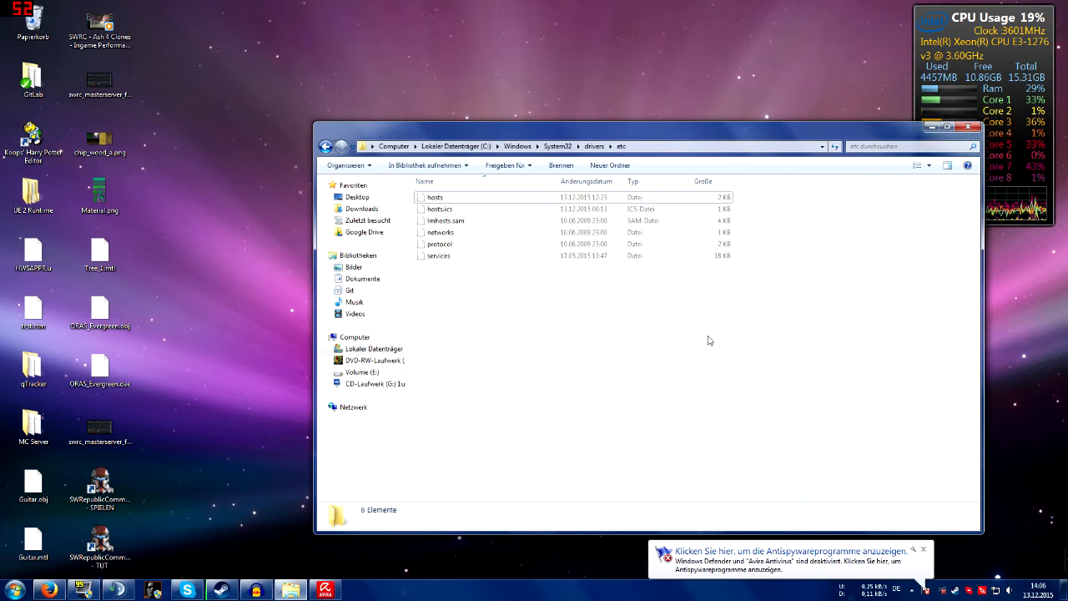
pyautogui.click(932, 127)
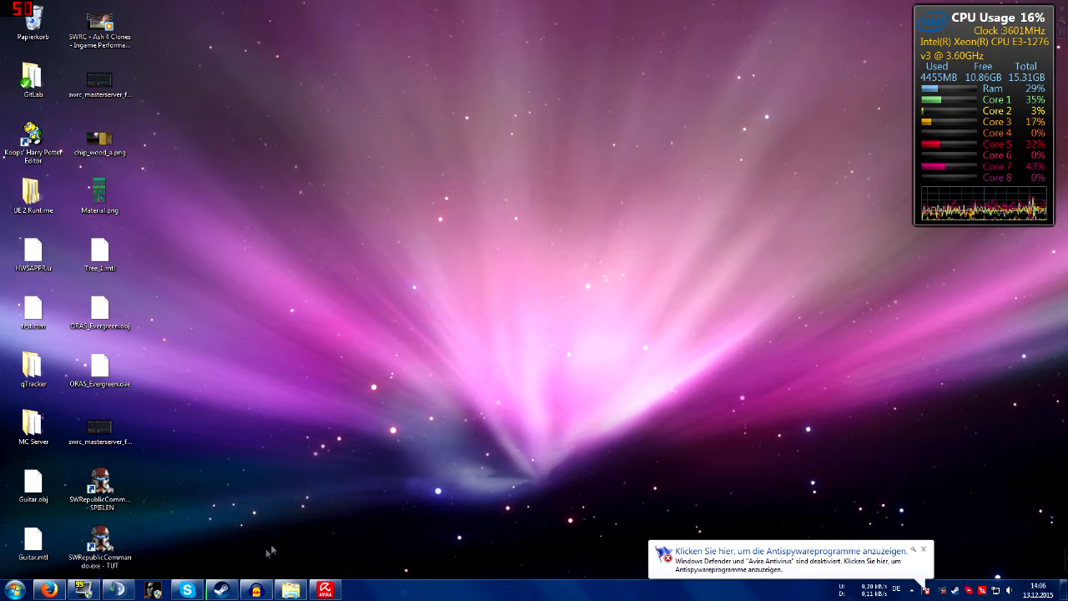
# Step: Launch Star Wars Republic Commando from its desktop shortcut and bring up the volume mixer
pyautogui.click(101, 546)
pyautogui.doubleClick(100, 546)
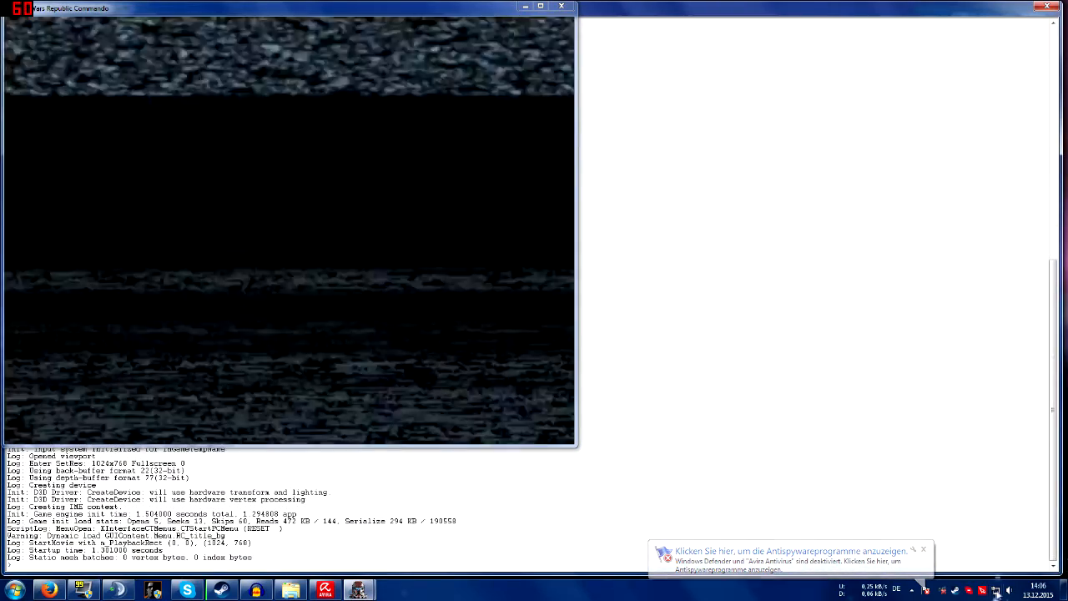
pyautogui.click(983, 590)
pyautogui.click(1006, 547)
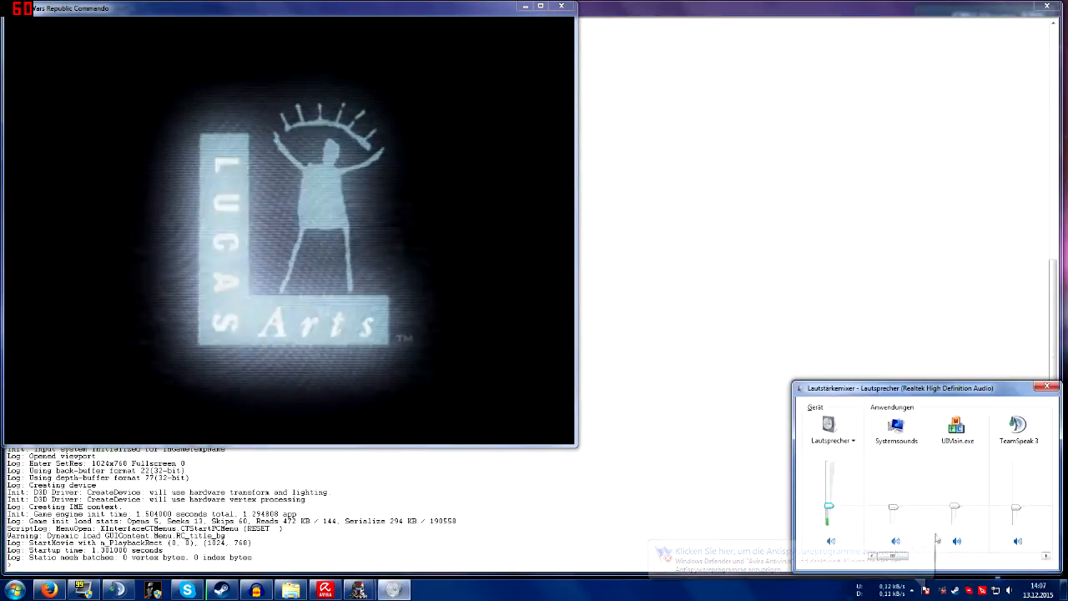
# Step: Dismiss the antispyware warning, continue past the title screen and load the COOP_TEST profile
pyautogui.click(912, 551)
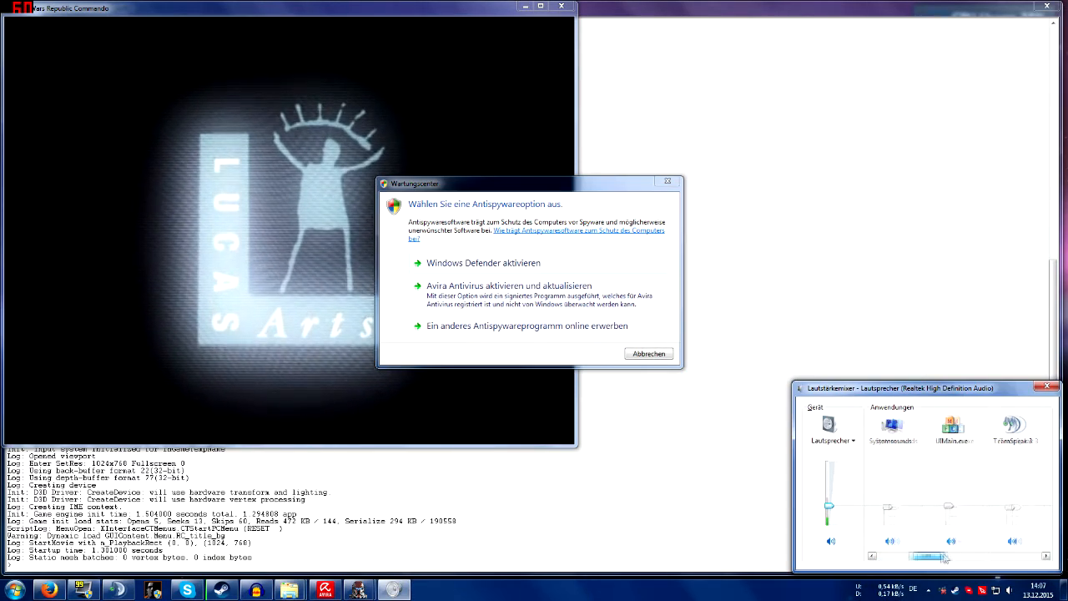
pyautogui.click(978, 556)
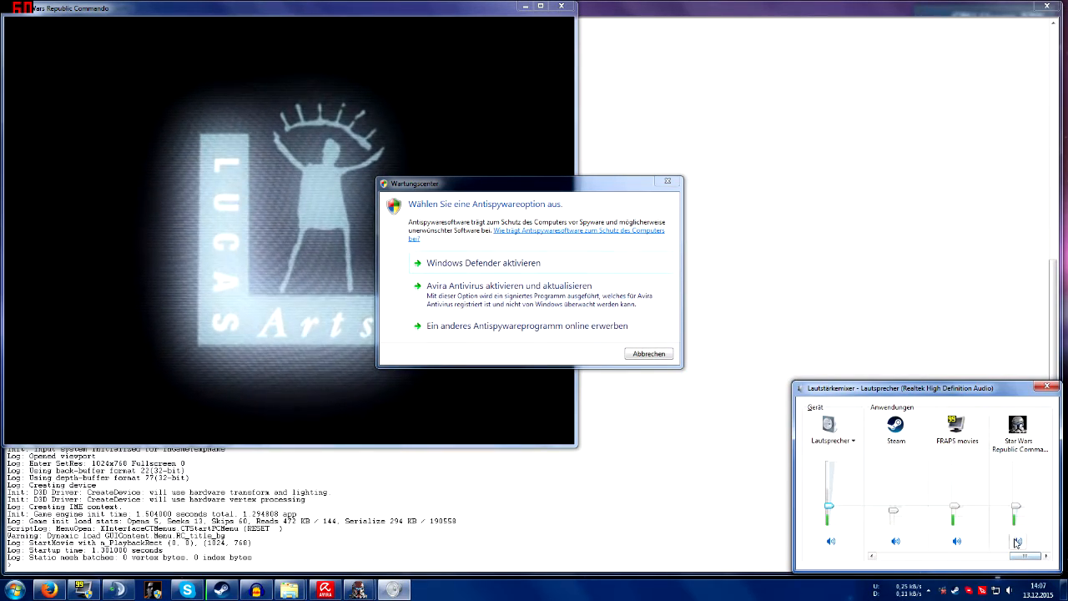
pyautogui.click(667, 181)
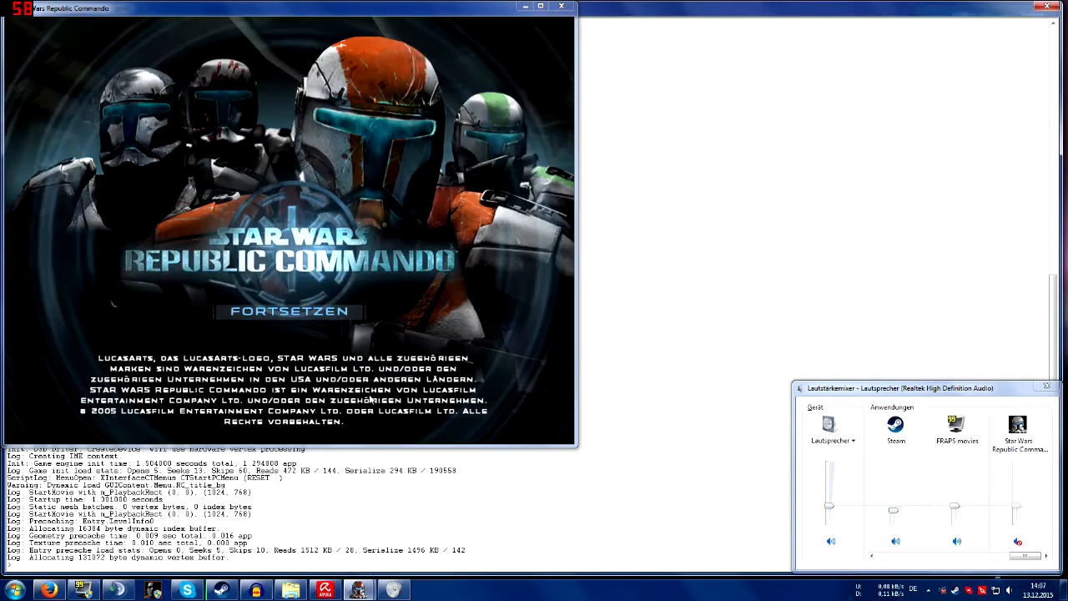
pyautogui.click(290, 312)
pyautogui.click(284, 208)
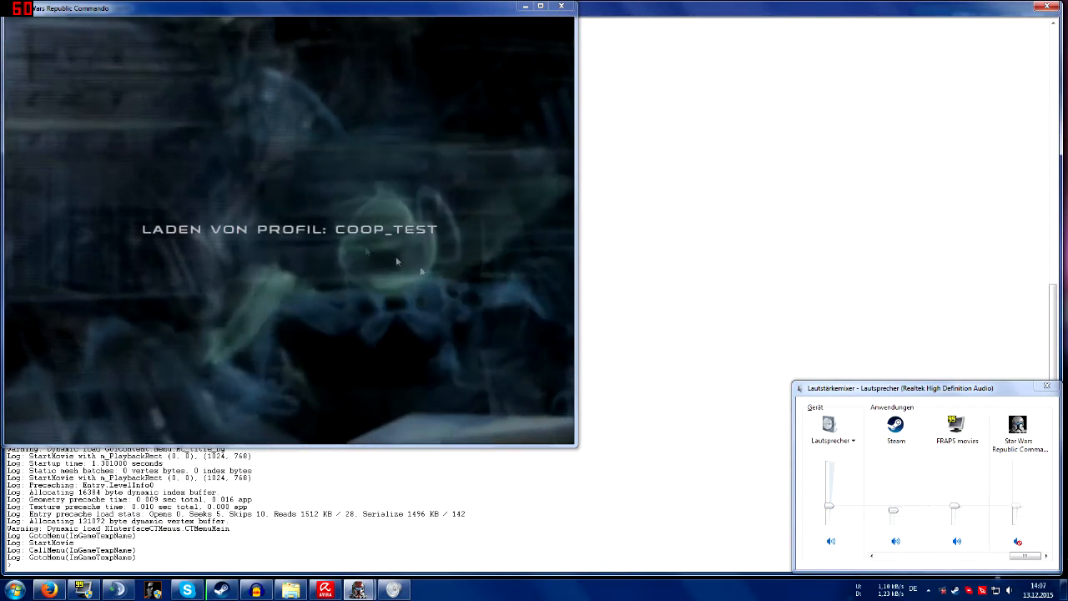
# Step: Go through Mehrspieler and Internet to the joinable internet games list
pyautogui.click(388, 288)
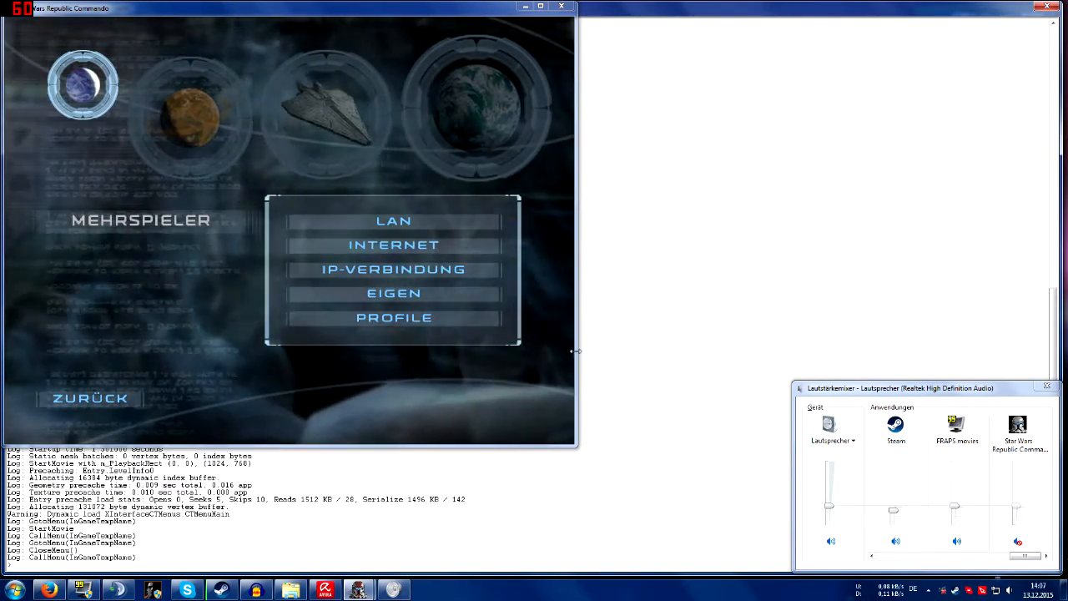
pyautogui.click(406, 247)
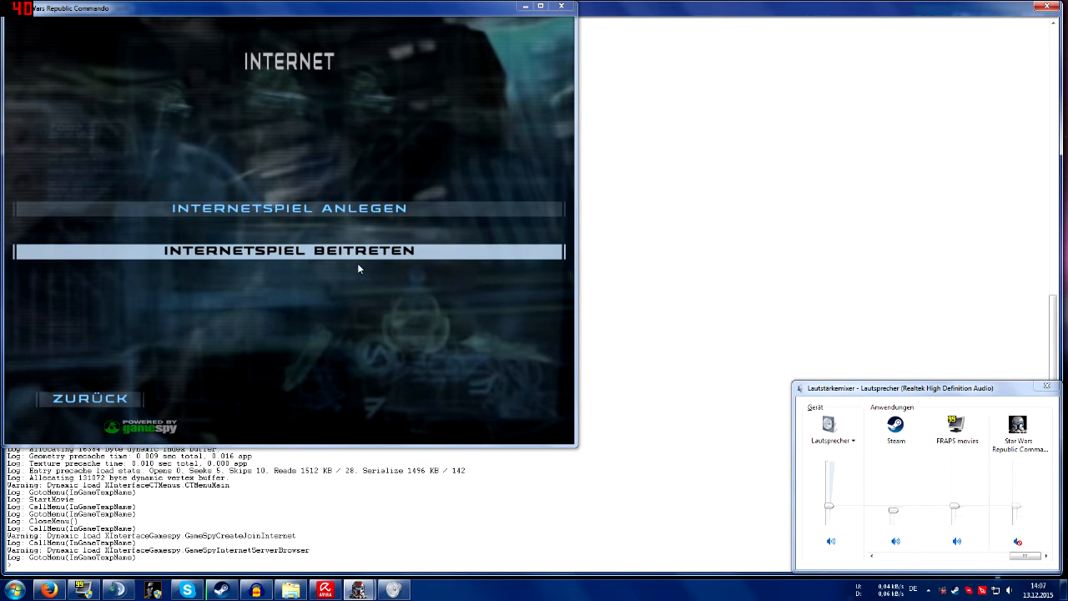
pyautogui.click(357, 268)
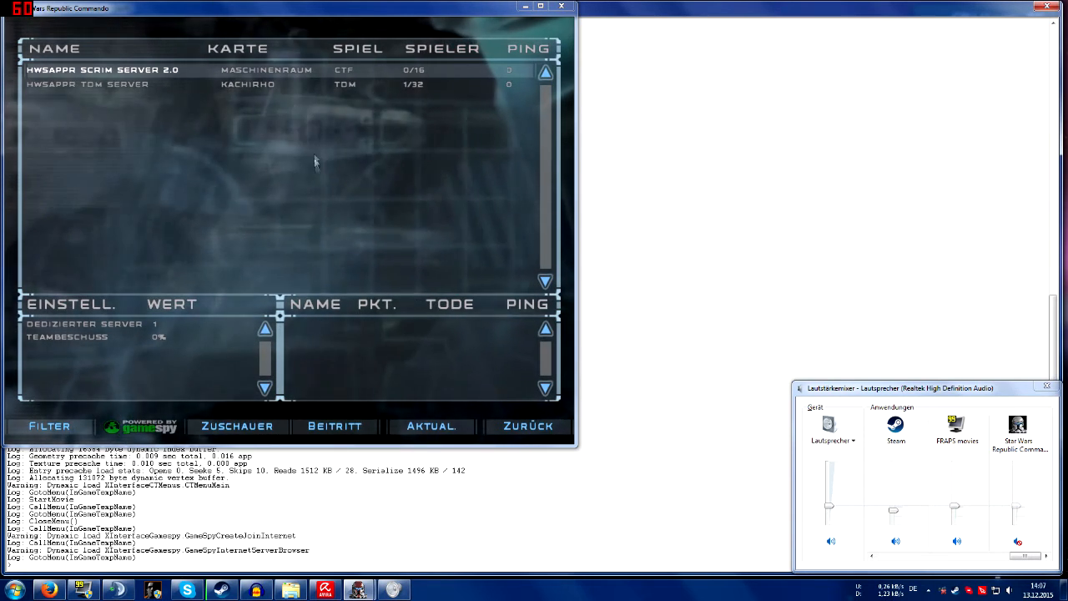
# Step: Refresh the server list and select the HWSAPPR TDM SERVER on Kachirho
pyautogui.click(245, 86)
pyautogui.click(431, 425)
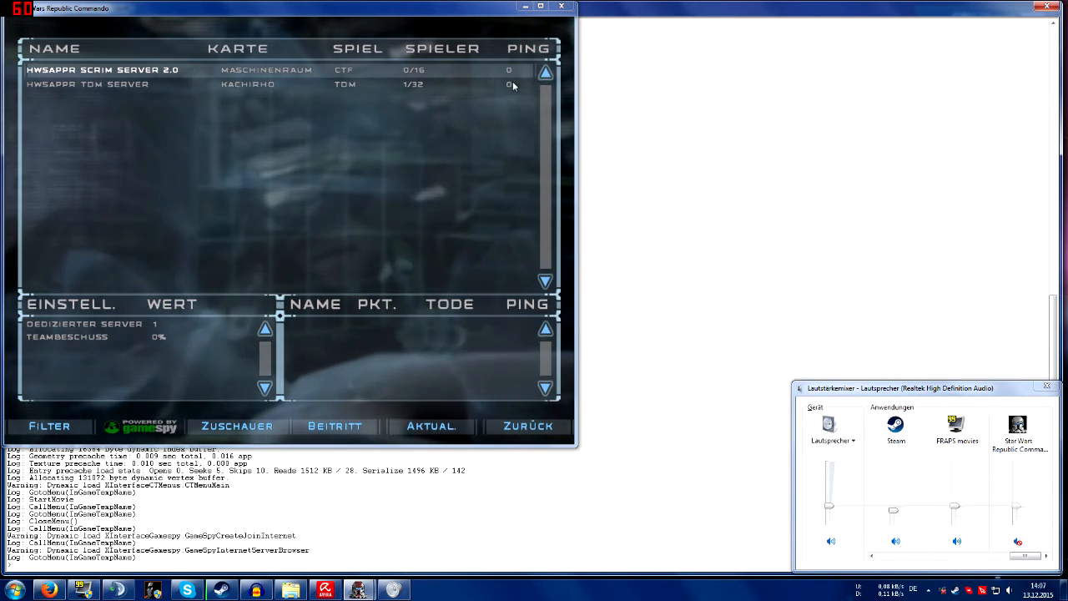
pyautogui.click(431, 86)
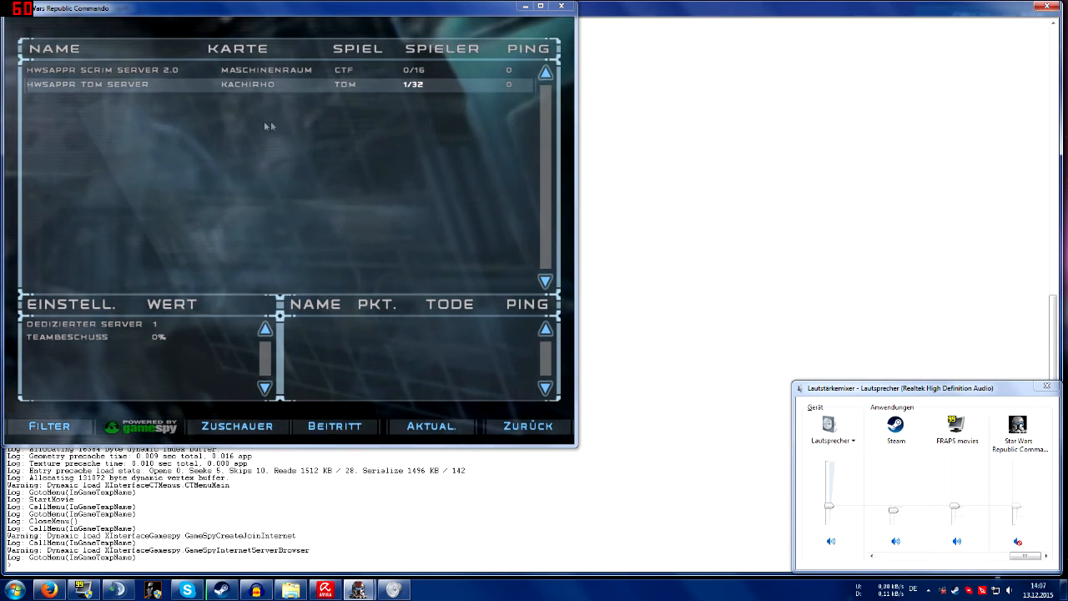
# Step: Join the HWSAPPR TDM server and pick the Republic team
pyautogui.doubleClick(253, 86)
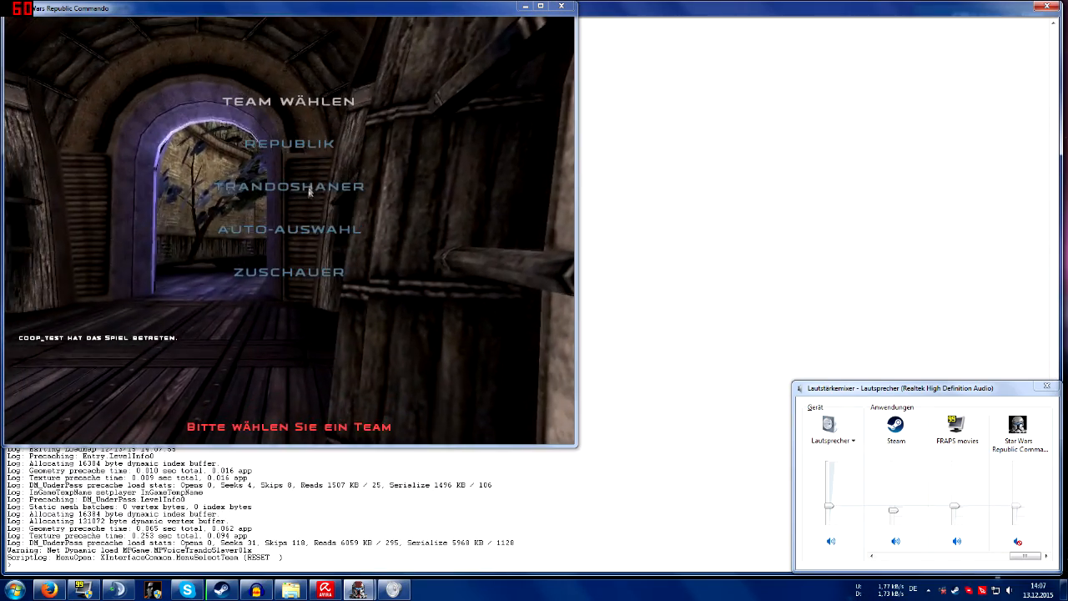
pyautogui.click(309, 187)
pyautogui.click(288, 144)
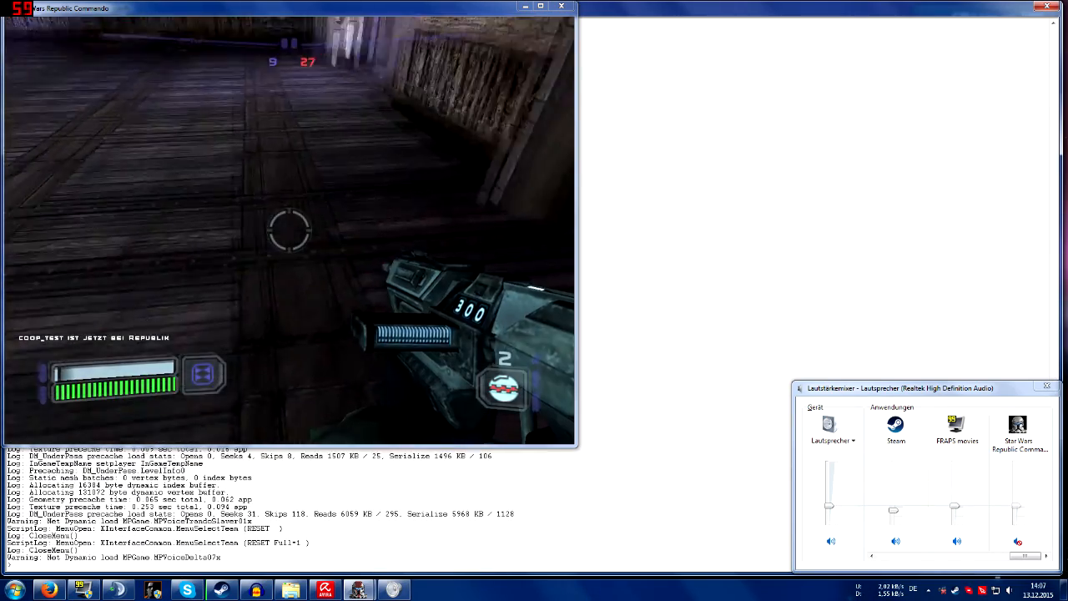
# Step: Switch to the pistol and walk forward to look around the map
pyautogui.press('1')
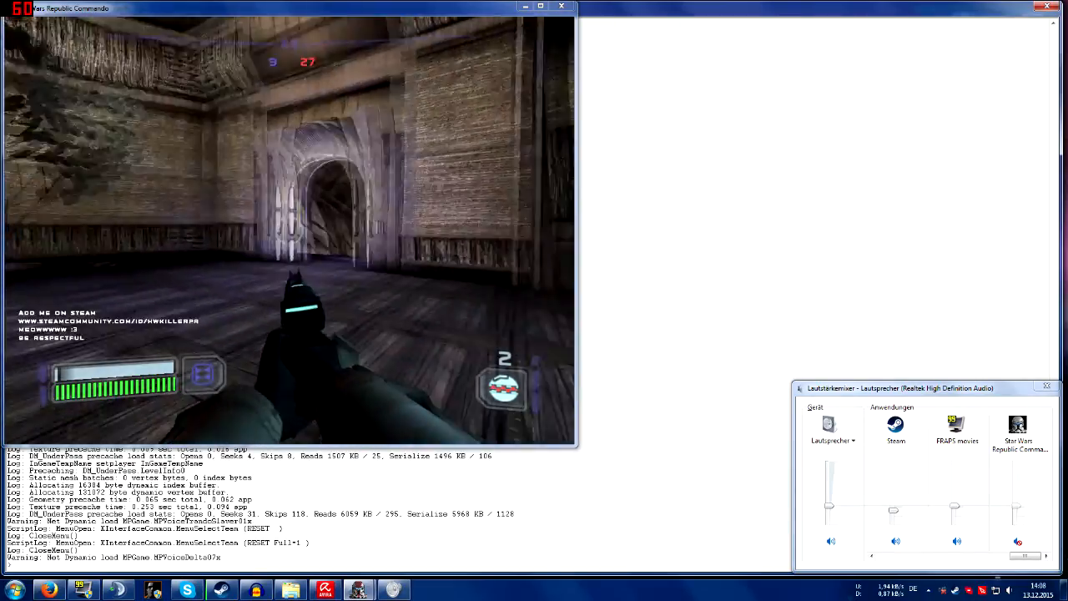
pyautogui.press('w')
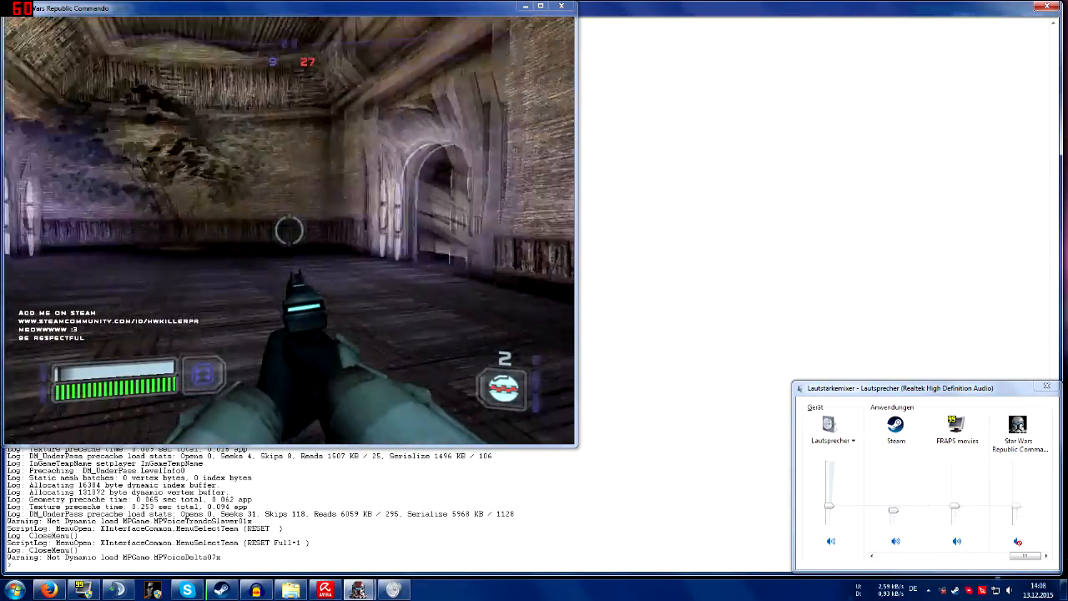